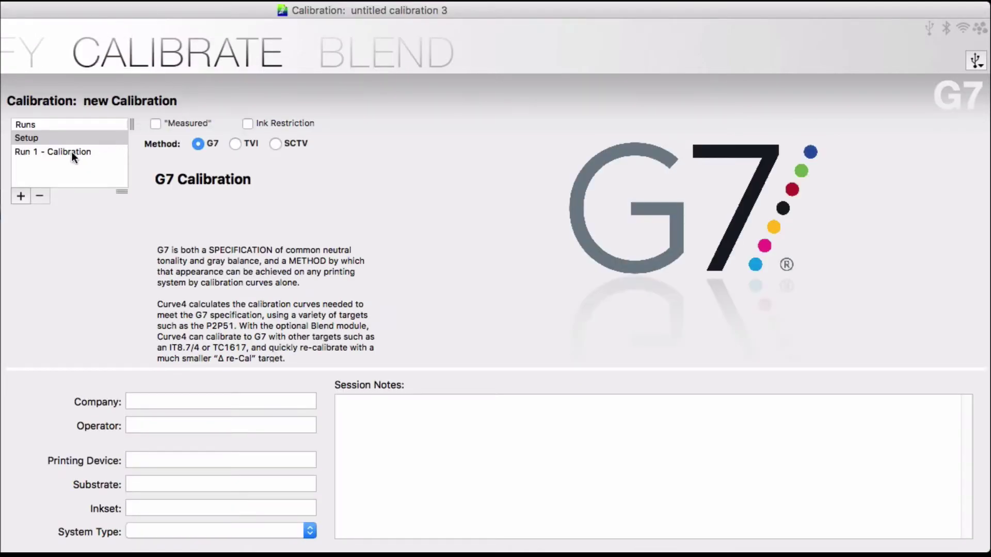
Step: Enable Ink Restriction in the new calibration's setup and open the resulting Ink Restriction run
{"action": "left_click", "coordinate": [68, 151]}
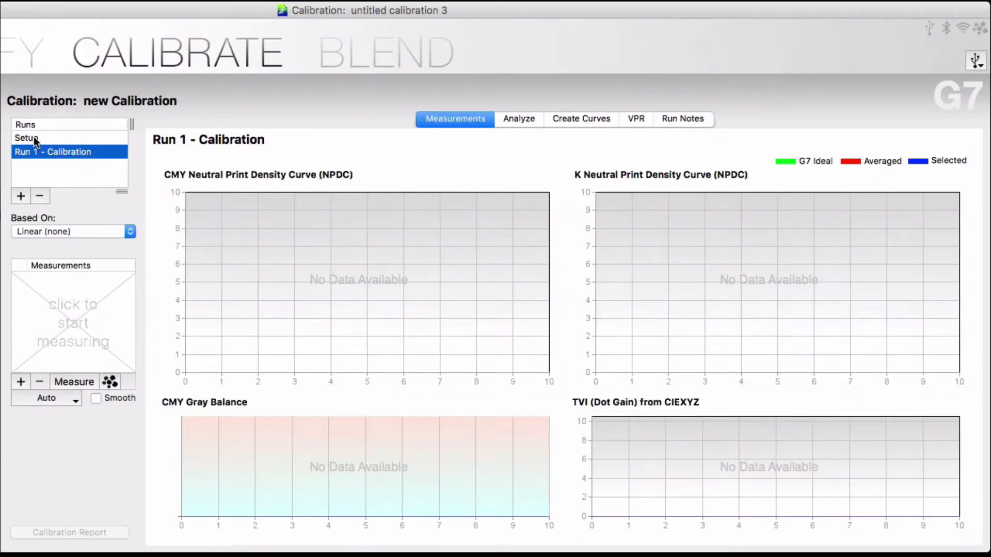
{"action": "left_click", "coordinate": [35, 138]}
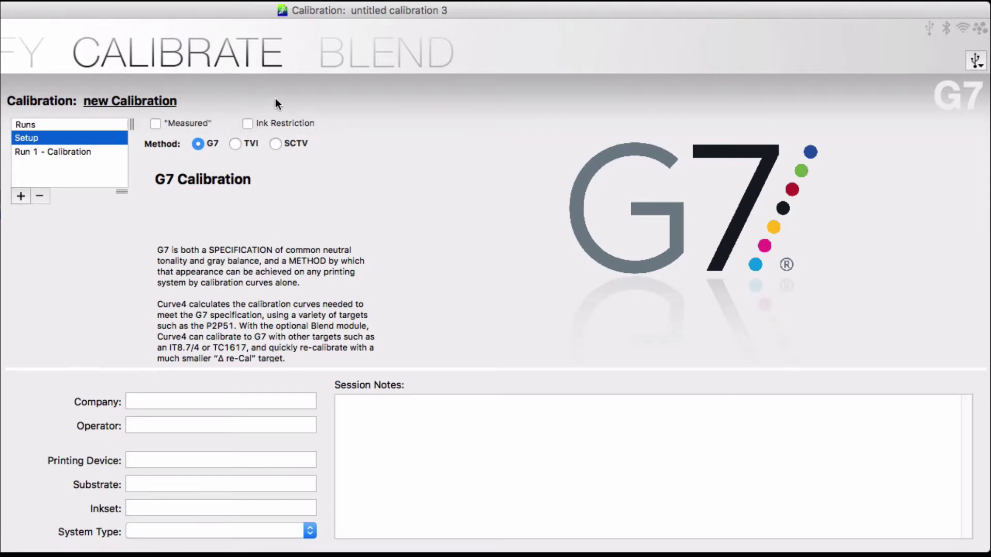
{"action": "left_click", "coordinate": [248, 123]}
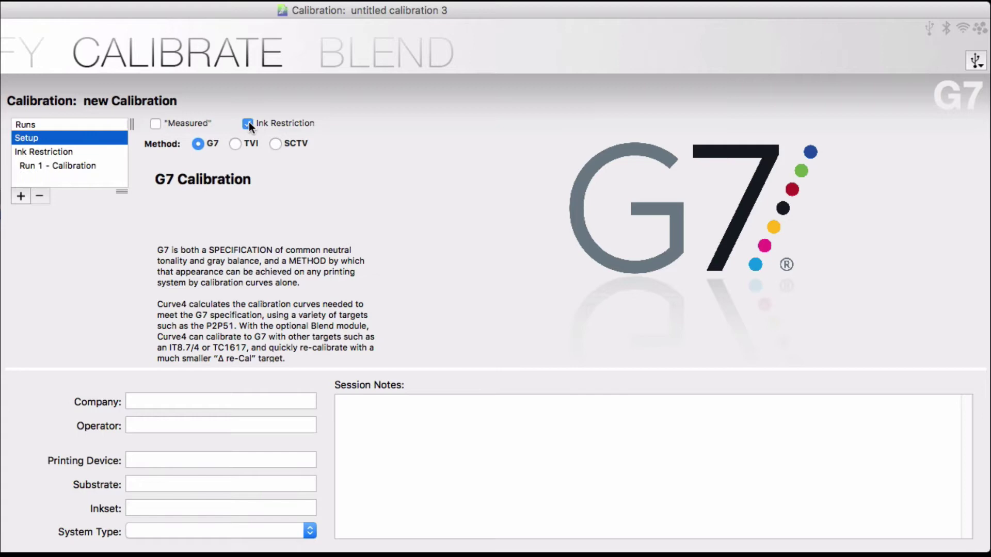
{"action": "left_click", "coordinate": [59, 152]}
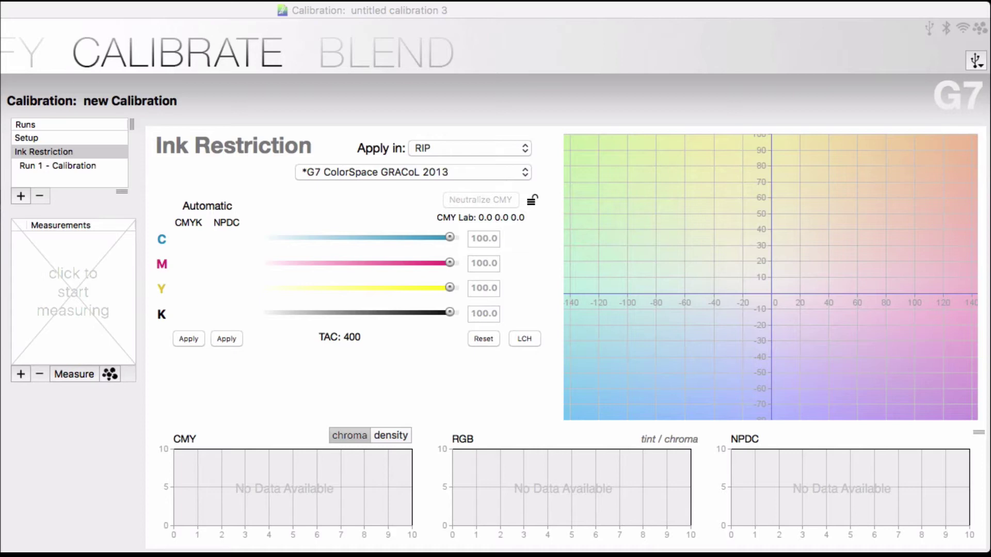
Step: Load the 9890 P2P.txt and CMYK Crinkle.icc measurements into the Ink Restriction run
{"action": "left_click_drag", "start_coordinate": [73, 460], "coordinate": [94, 263]}
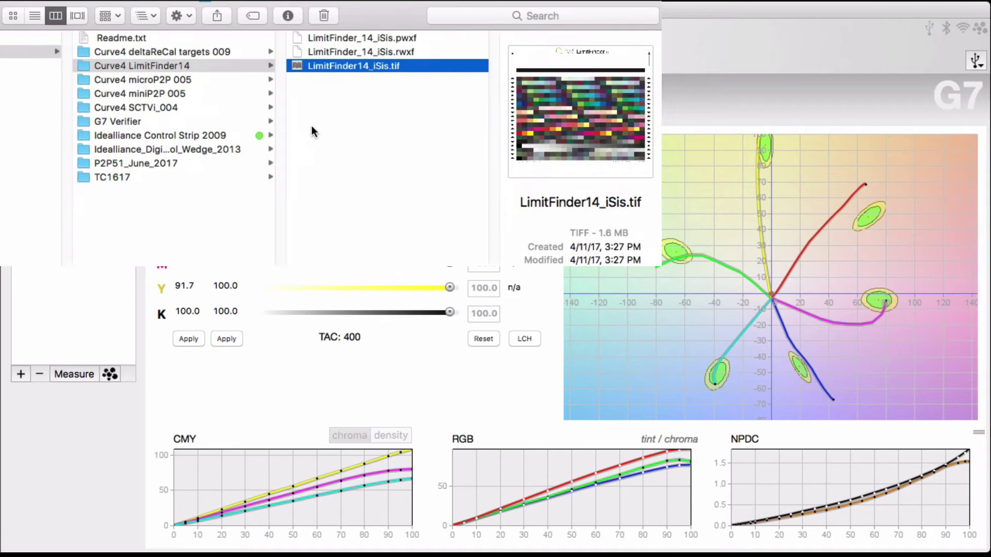
{"action": "scroll", "coordinate": [311, 125], "scroll_direction": "left", "scroll_amount": 1}
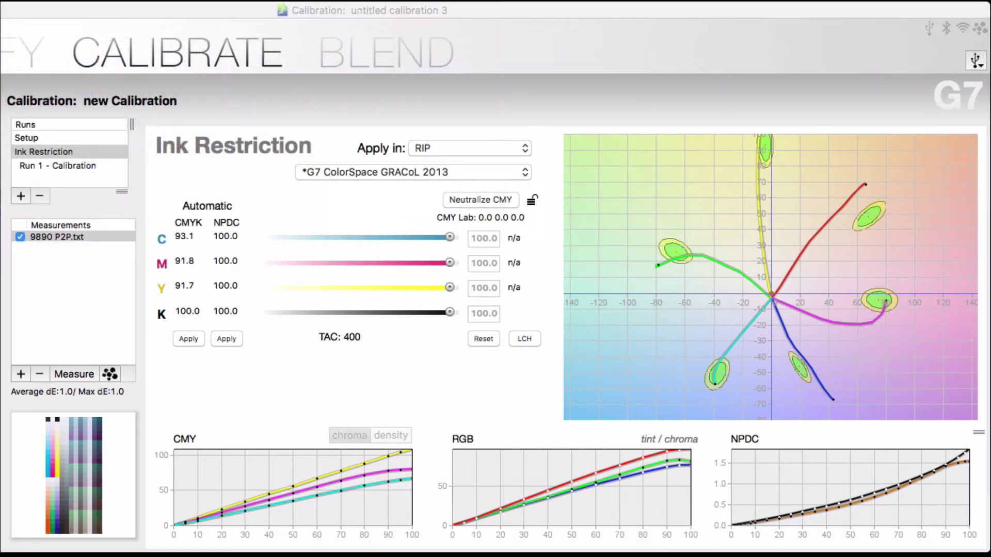
{"action": "left_click_drag", "start_coordinate": [3, 467], "coordinate": [84, 291]}
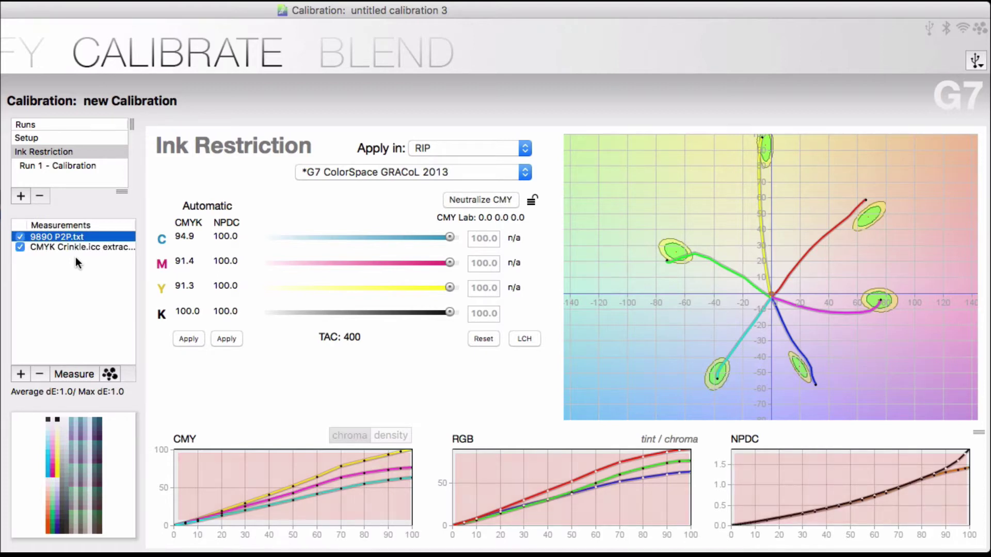
Step: Compare the two loaded measurements, 9890 P2P.txt and CMYK Crinkle.icc, by selecting each in turn
{"action": "left_click", "coordinate": [73, 243]}
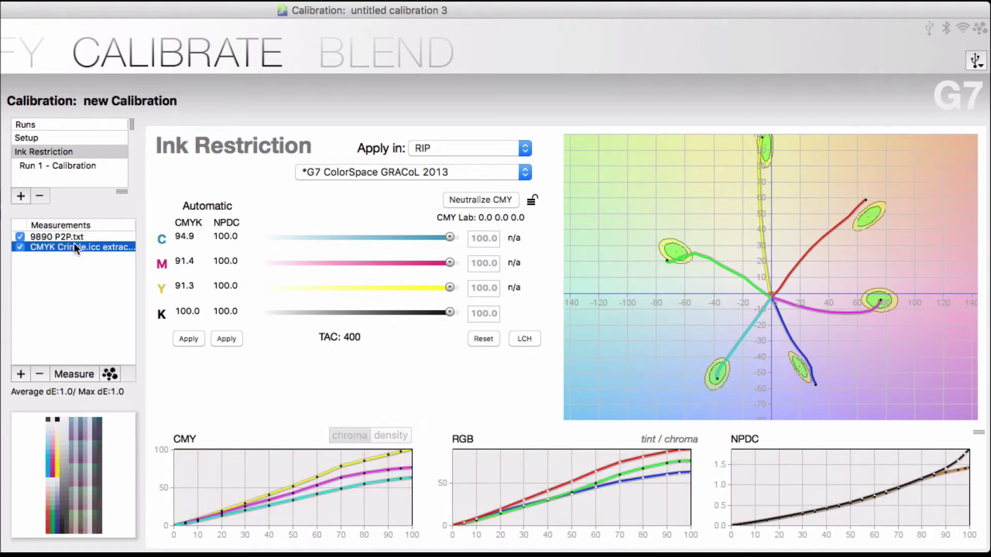
{"action": "left_click", "coordinate": [67, 238]}
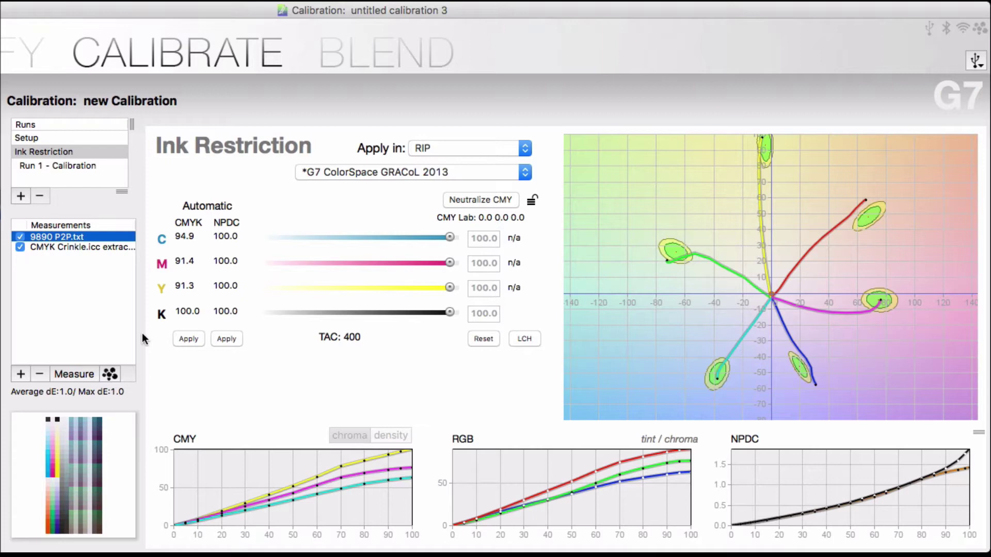
{"action": "left_click", "coordinate": [78, 248]}
{"action": "left_click", "coordinate": [76, 235]}
{"action": "left_click", "coordinate": [77, 244]}
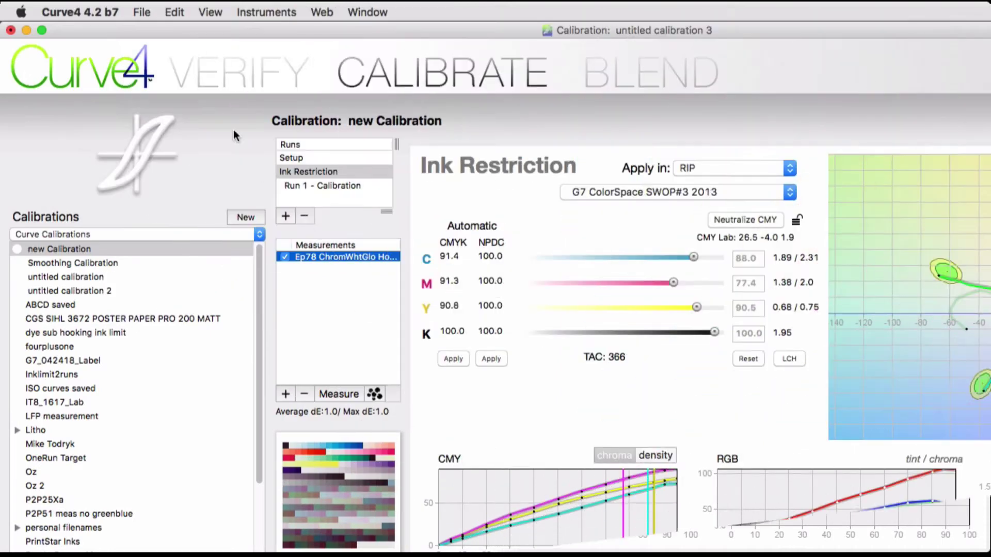
{"action": "left_click", "coordinate": [143, 12]}
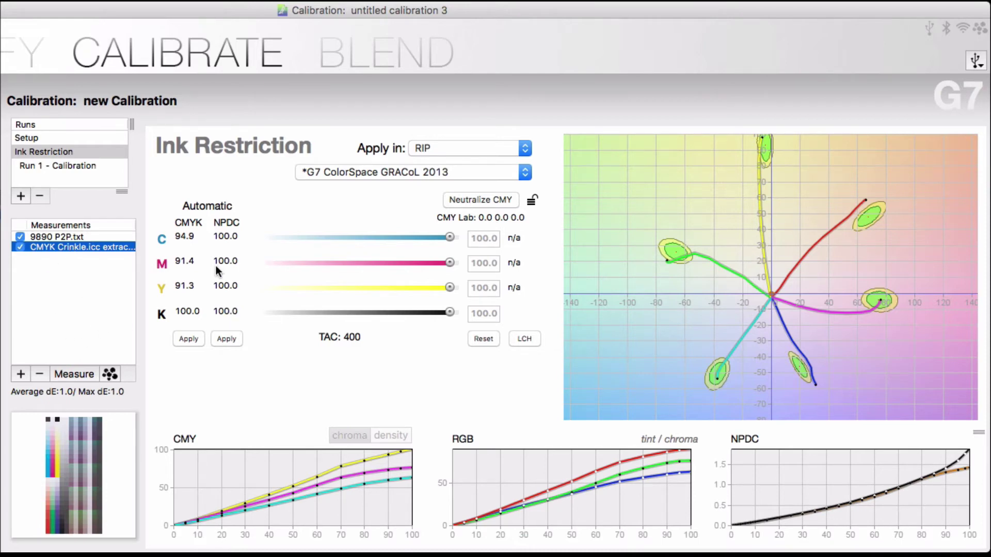
Step: Change the ink restriction reference to G7 ColorSpace SWOP#3 2013
{"action": "left_click", "coordinate": [522, 172]}
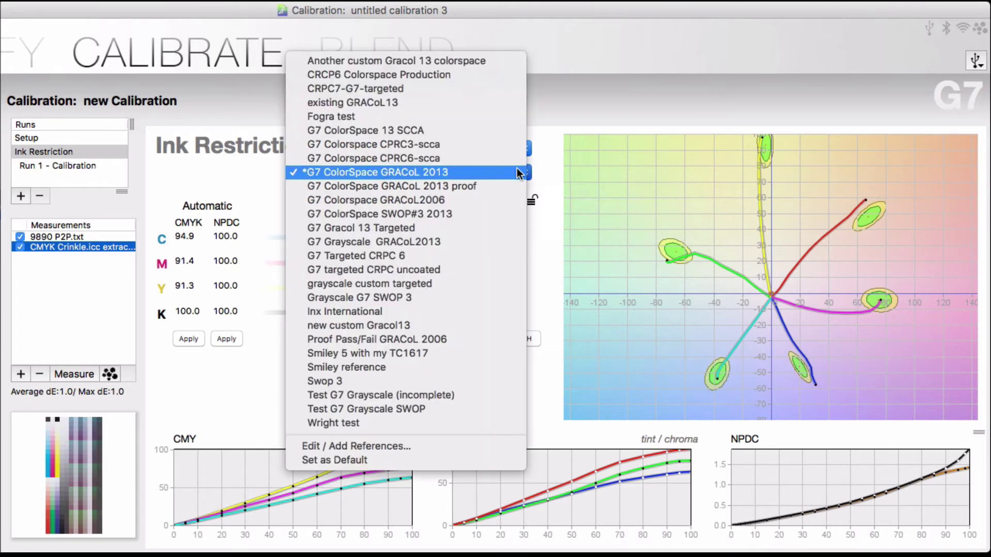
{"action": "left_click", "coordinate": [422, 210]}
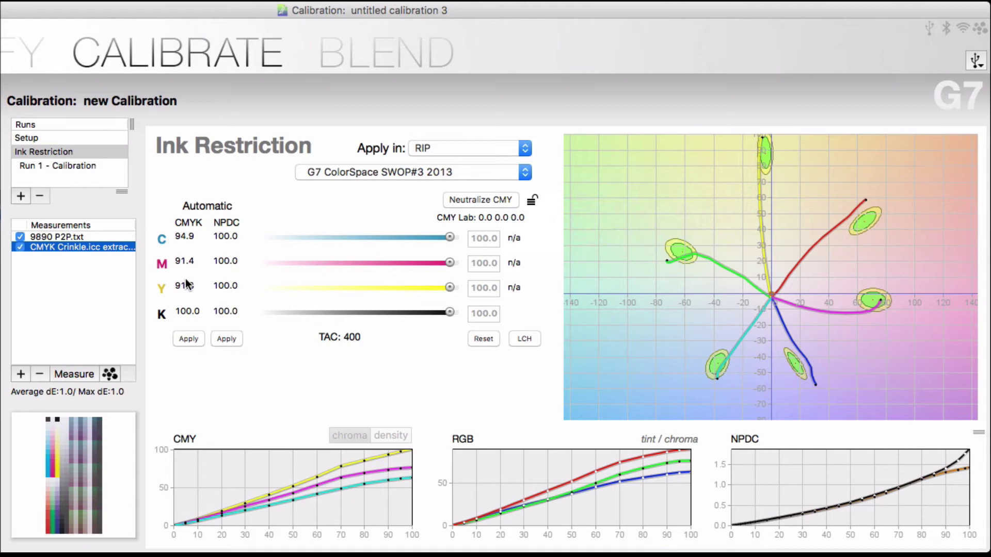
Step: Apply the automatic CMYK ink limits to the CMYK Crinkle measurement and neutralize its CMY overprint
{"action": "left_click", "coordinate": [189, 335]}
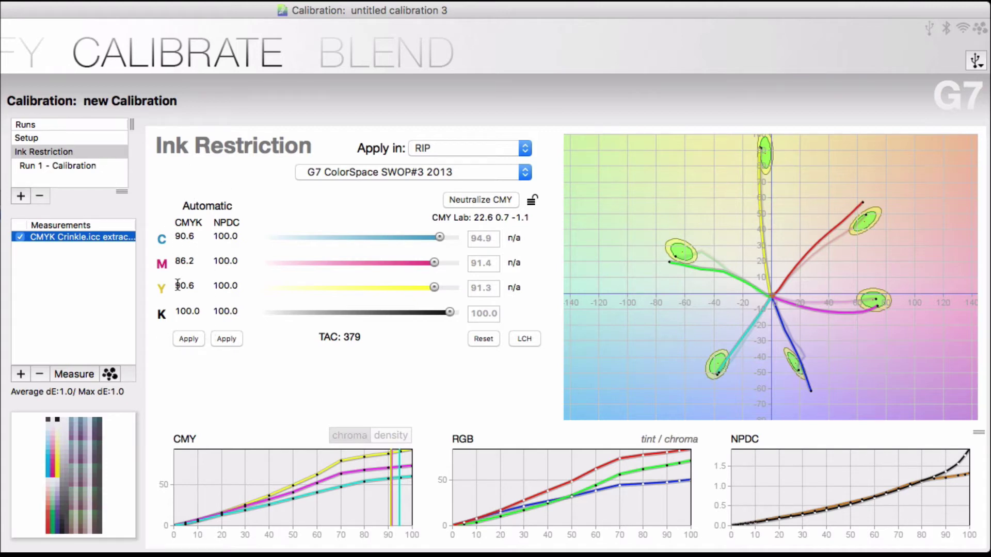
{"action": "left_click", "coordinate": [188, 339]}
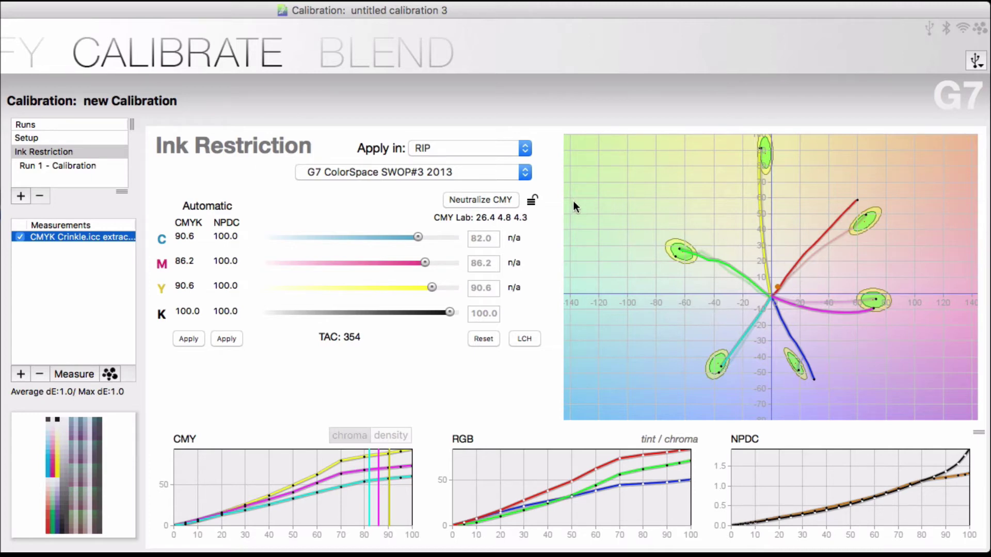
{"action": "left_click", "coordinate": [479, 199]}
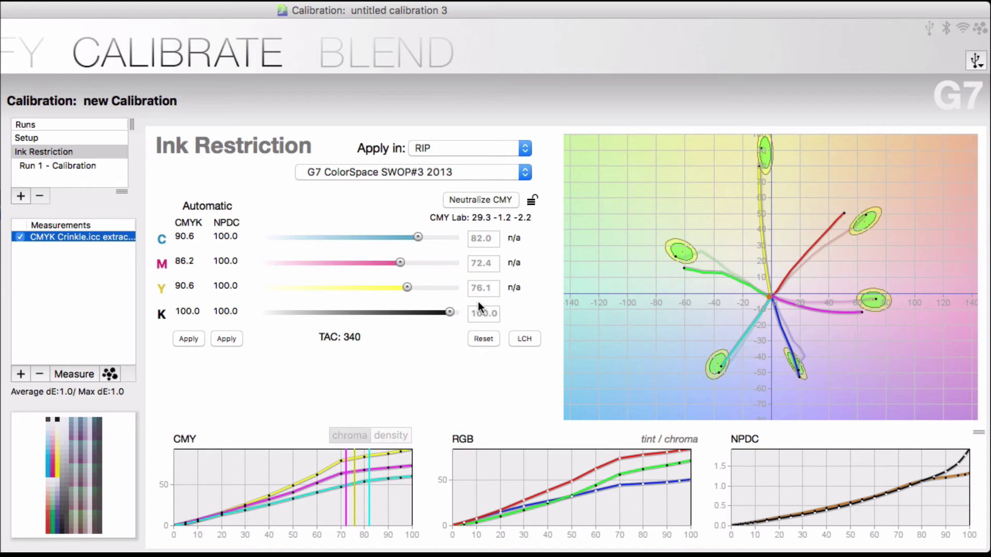
Step: Replace the CMYK Crinkle measurement with the Ep78 ChromWhtGlo measurement
{"action": "key", "text": "Delete"}
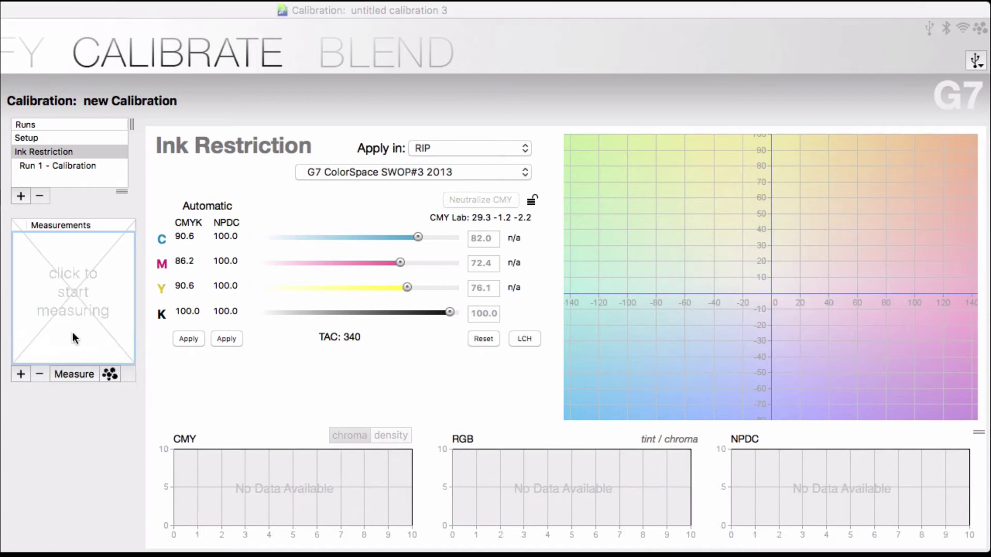
{"action": "key", "text": "super+z"}
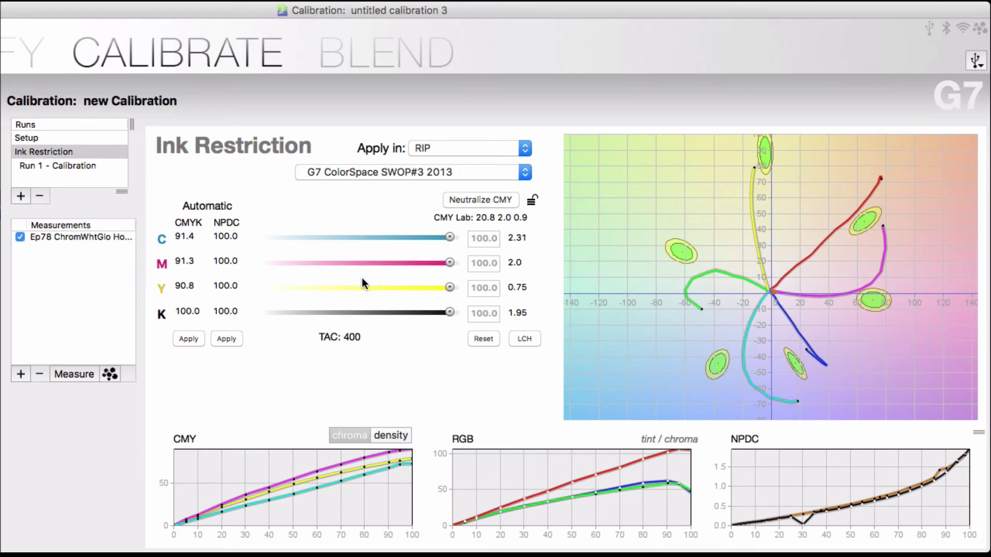
Step: Apply the automatic CMYK ink limits for the Ep78 ChromWhtGlo measurement and neutralize CMY
{"action": "left_click", "coordinate": [184, 338]}
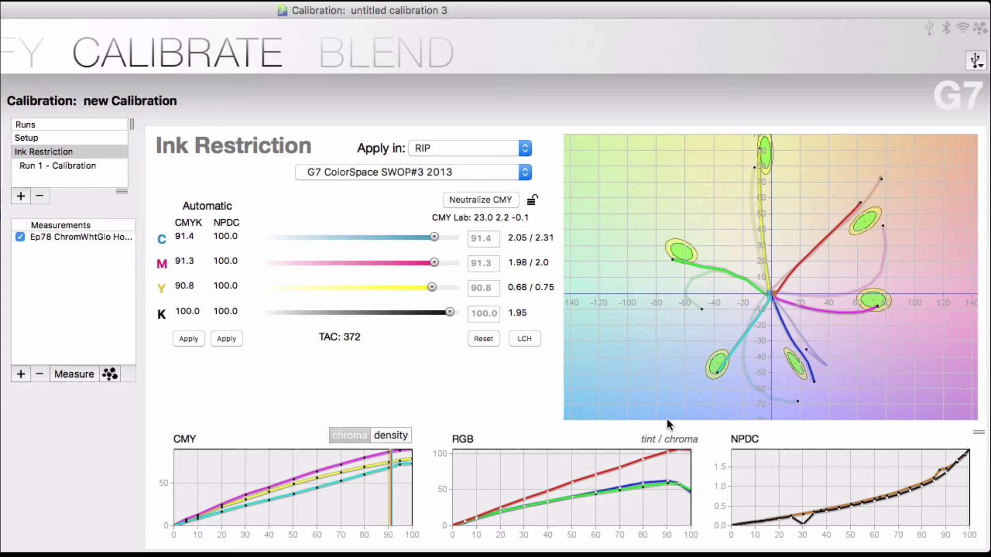
{"action": "left_click", "coordinate": [491, 200]}
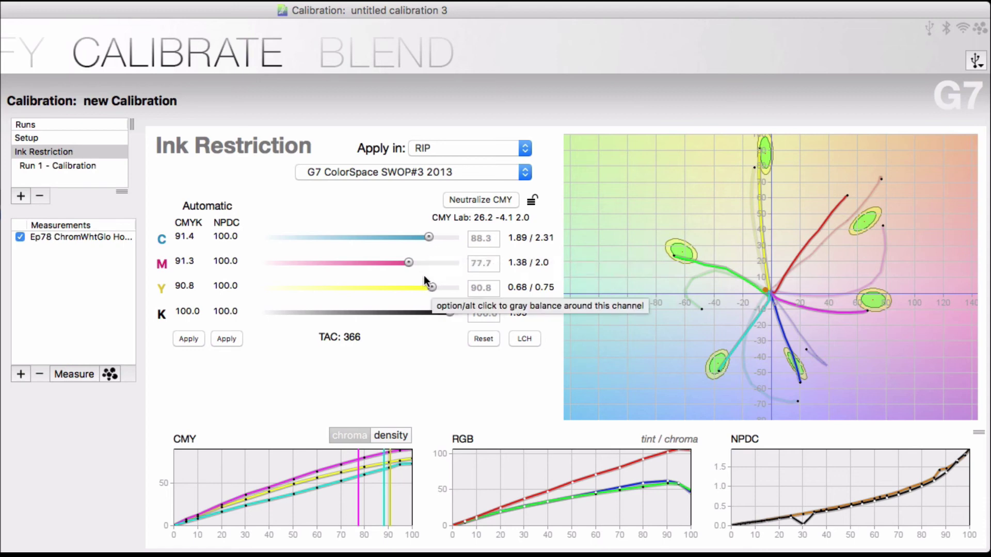
Step: Try manual ink limits by lowering magenta to 67.0, neutralizing CMY again and reducing yellow to 76.0
{"action": "left_click", "coordinate": [410, 262], "text": "alt"}
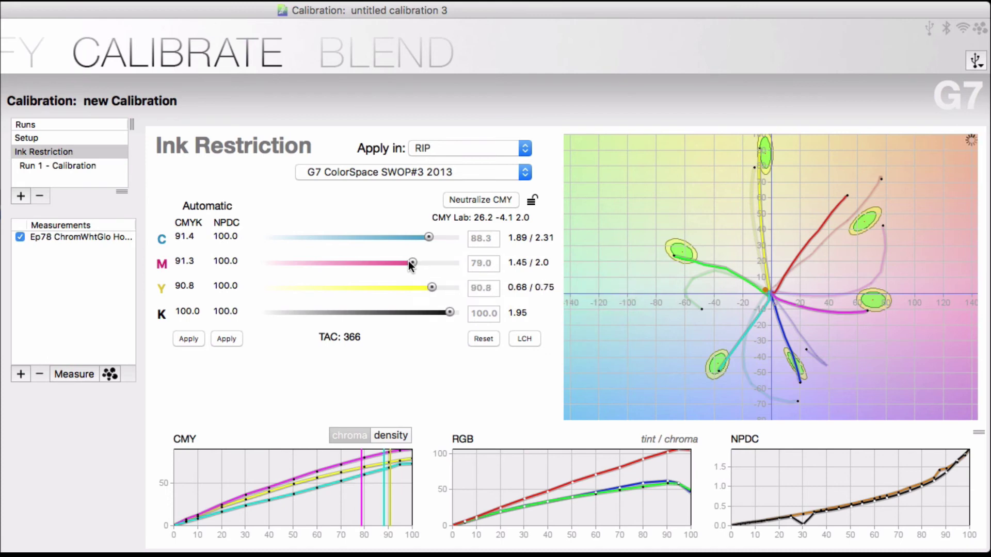
{"action": "left_click", "coordinate": [388, 261]}
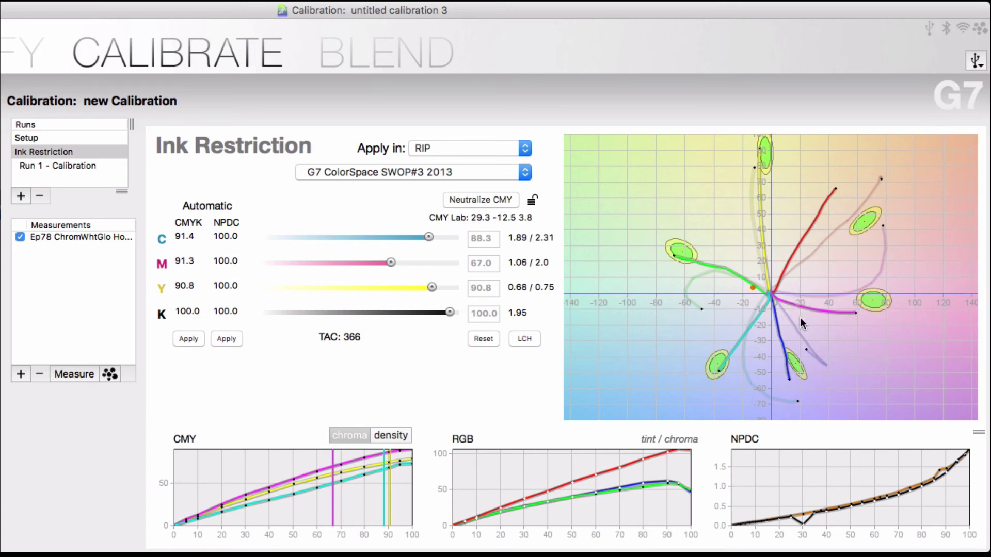
{"action": "left_click", "coordinate": [481, 200]}
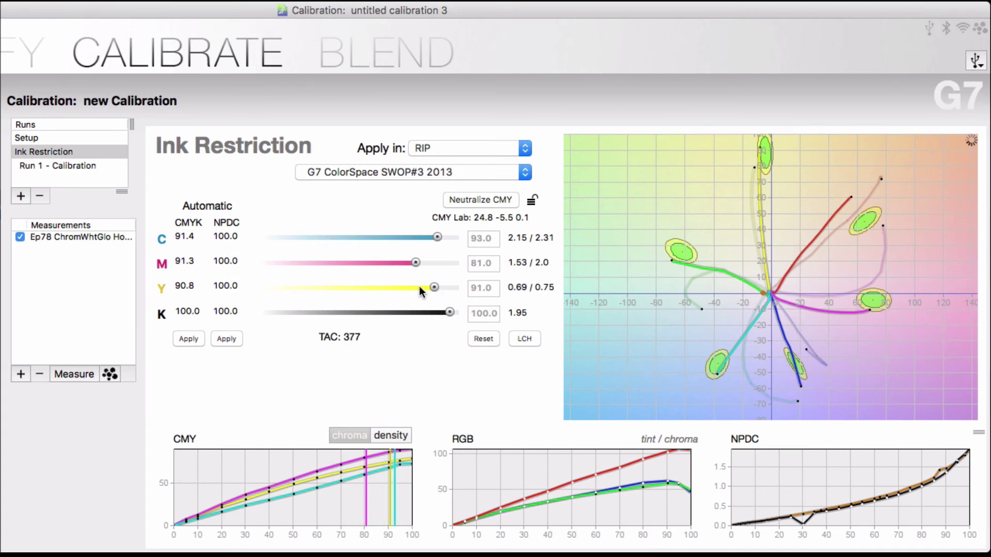
{"action": "left_click_drag", "start_coordinate": [419, 286], "coordinate": [404, 286]}
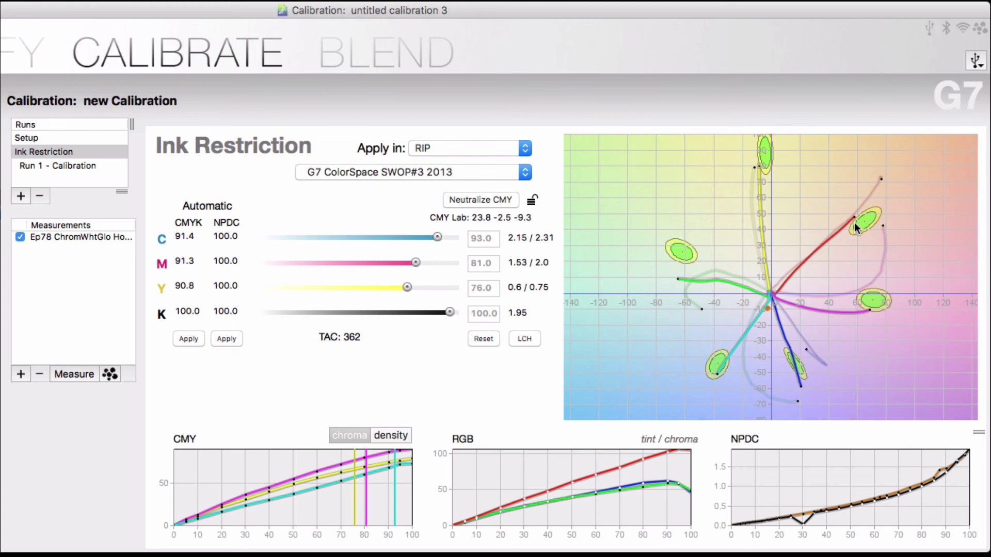
Step: Lock the CMY limits together and vary cyan up and down, settling at 88.0 cyan, 77.4 magenta and 90.5 yellow
{"action": "left_click", "coordinate": [532, 201]}
{"action": "left_click", "coordinate": [438, 237]}
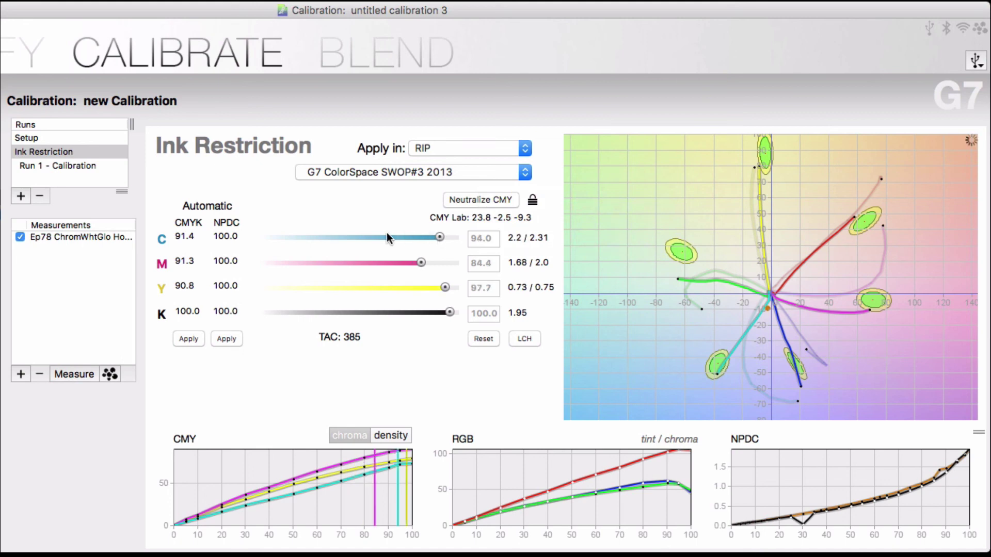
{"action": "left_click", "coordinate": [436, 237]}
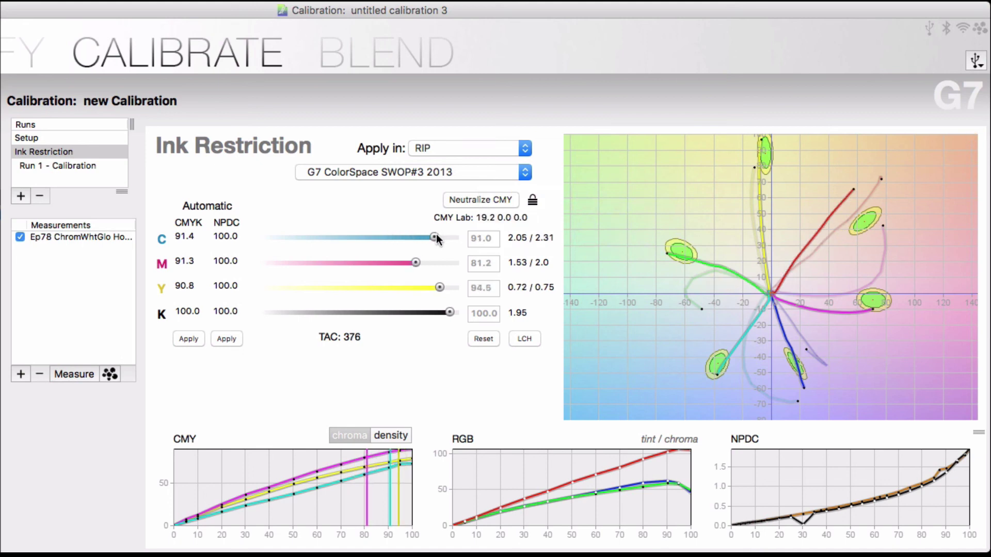
{"action": "left_click_drag", "start_coordinate": [435, 237], "coordinate": [395, 237]}
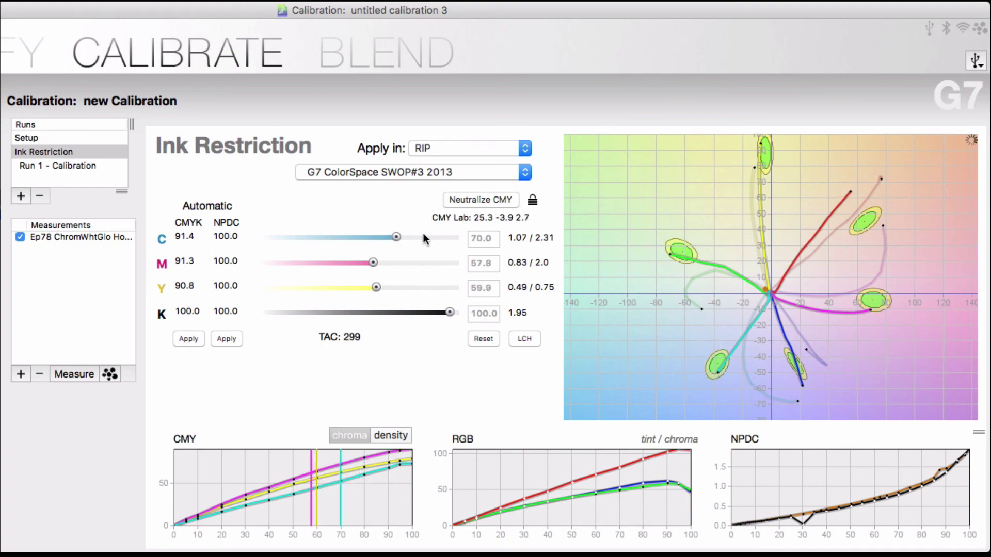
{"action": "left_click", "coordinate": [441, 234]}
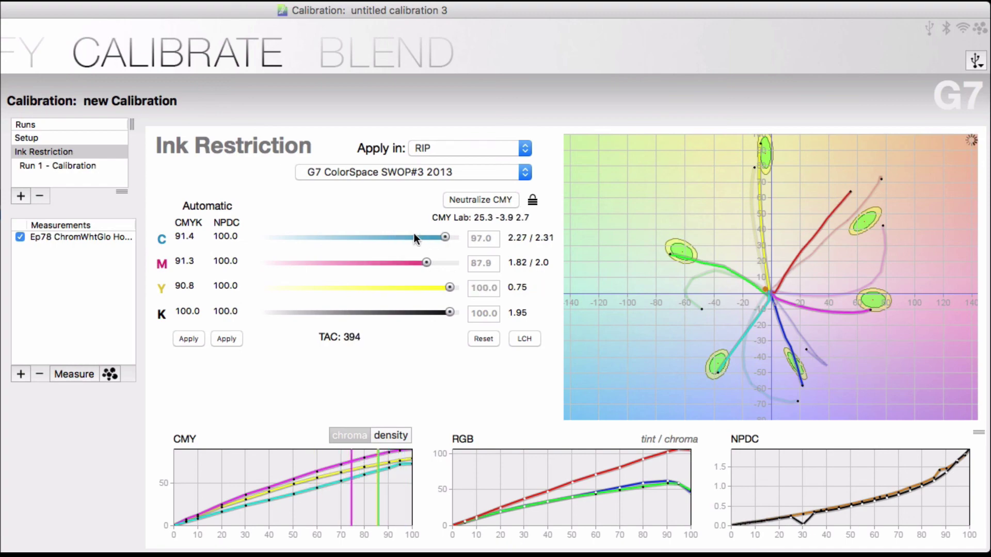
{"action": "left_click_drag", "start_coordinate": [414, 234], "coordinate": [380, 232]}
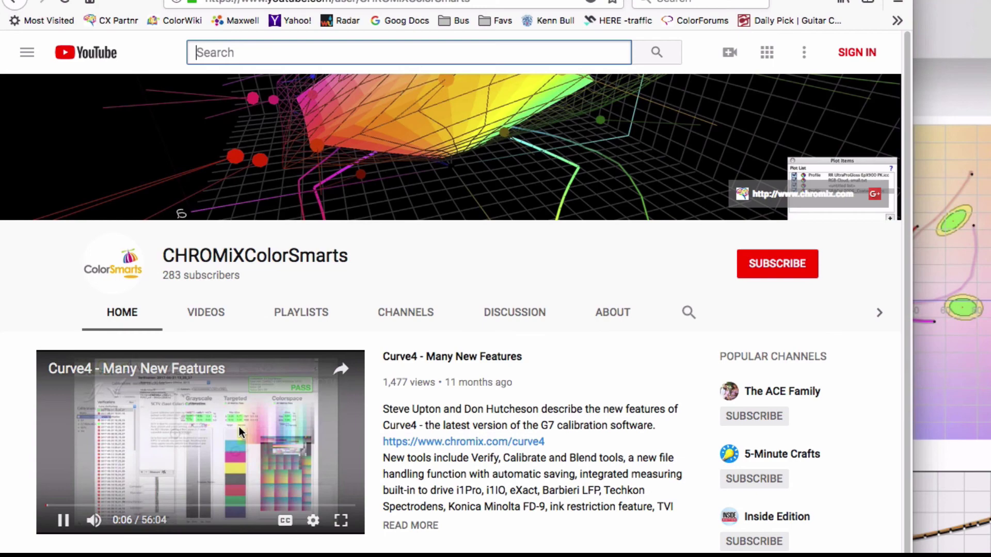
Step: Look over the CHROMiXColorSmarts YouTube channel in the browser and the Ink Restriction chapter of the Curve4 guide PDF
{"action": "scroll", "coordinate": [239, 428], "scroll_direction": "down", "scroll_amount": 3}
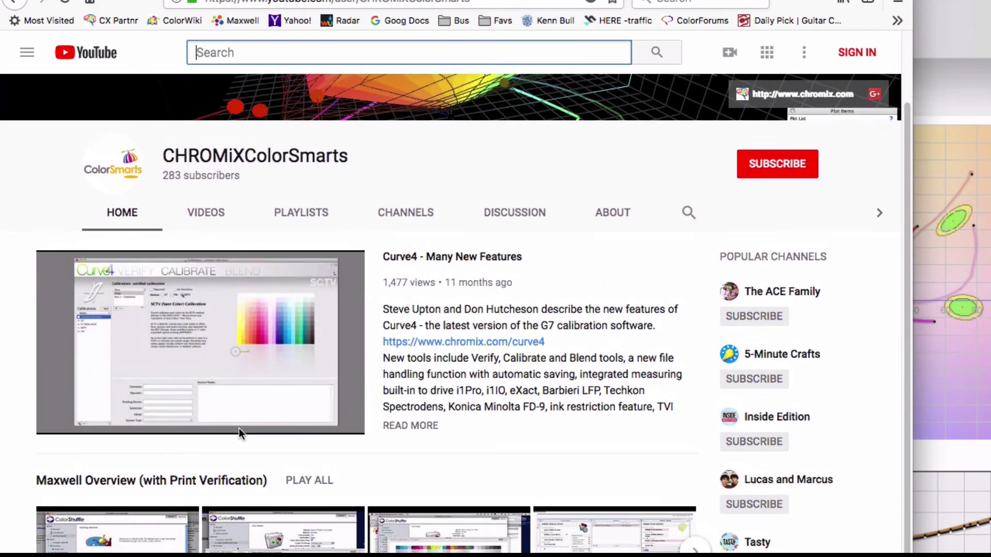
{"action": "scroll", "coordinate": [240, 430], "scroll_direction": "up", "scroll_amount": 1}
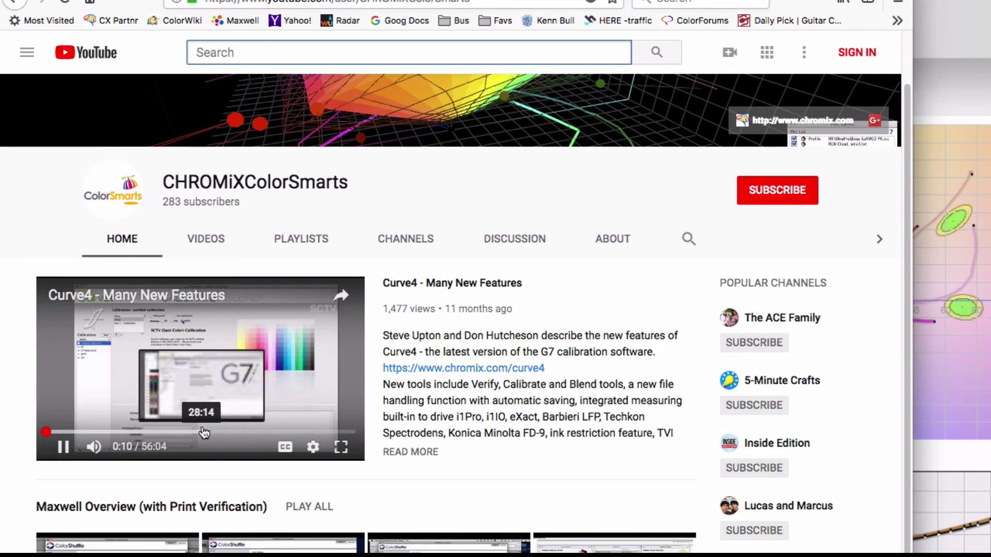
{"action": "left_click", "coordinate": [279, 391]}
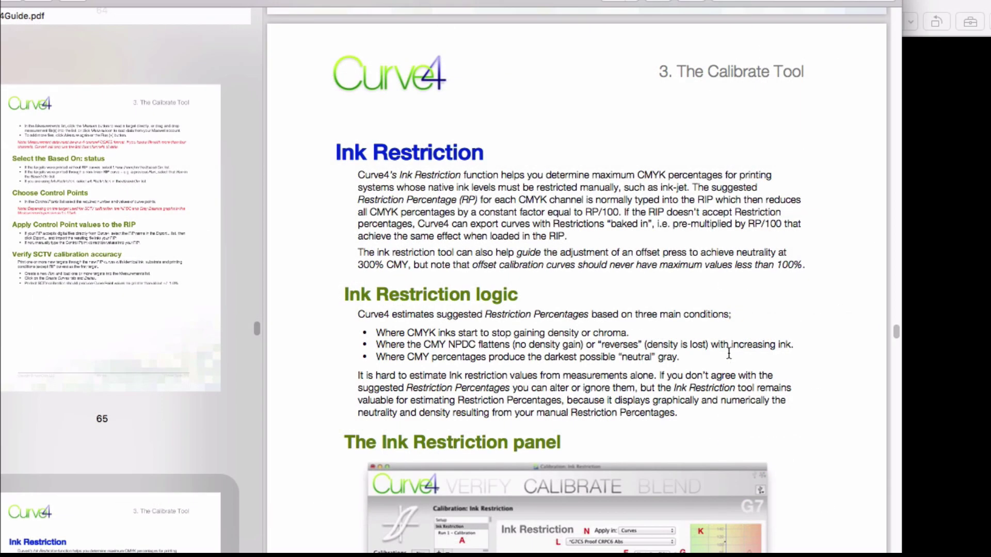
{"action": "scroll", "coordinate": [728, 353], "scroll_direction": "down", "scroll_amount": 5}
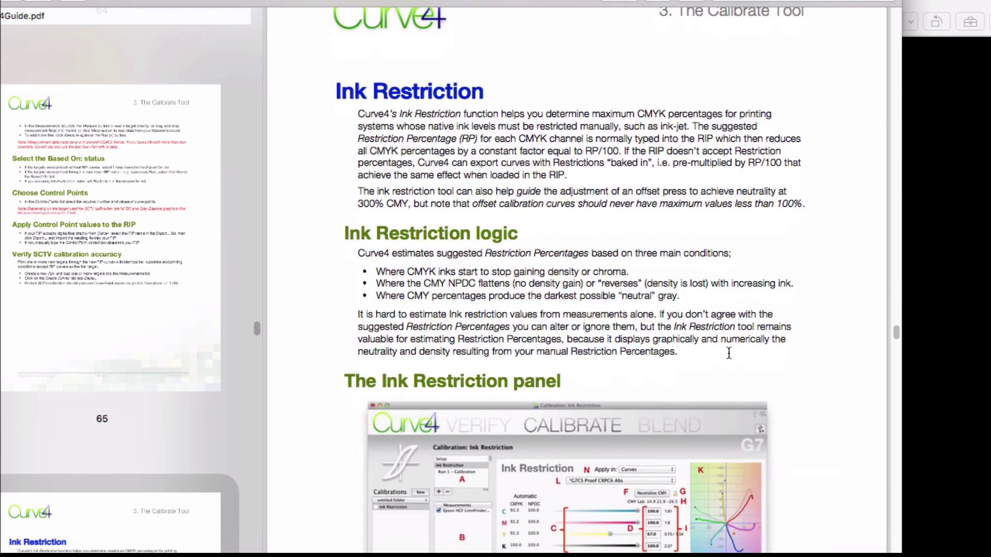
{"action": "scroll", "coordinate": [729, 354], "scroll_direction": "down", "scroll_amount": 6}
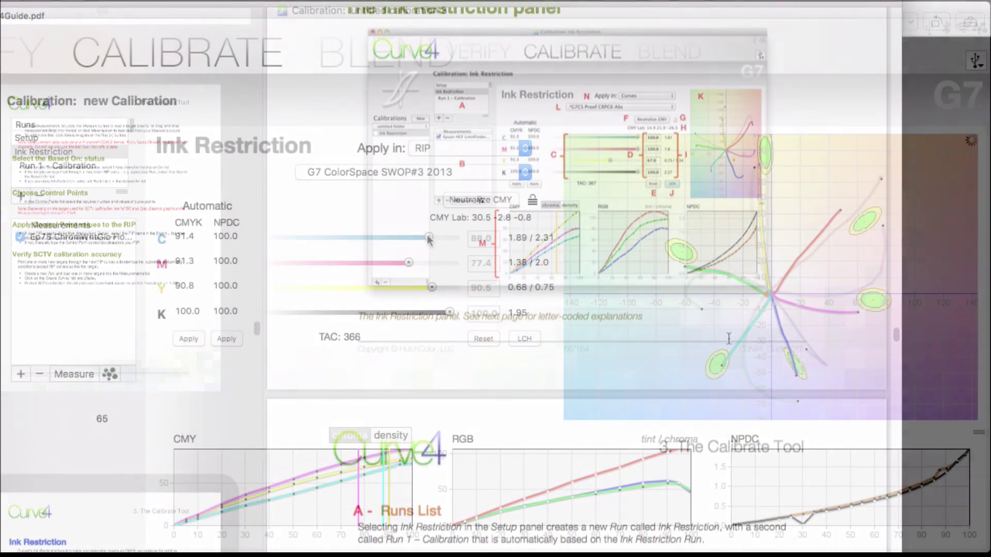